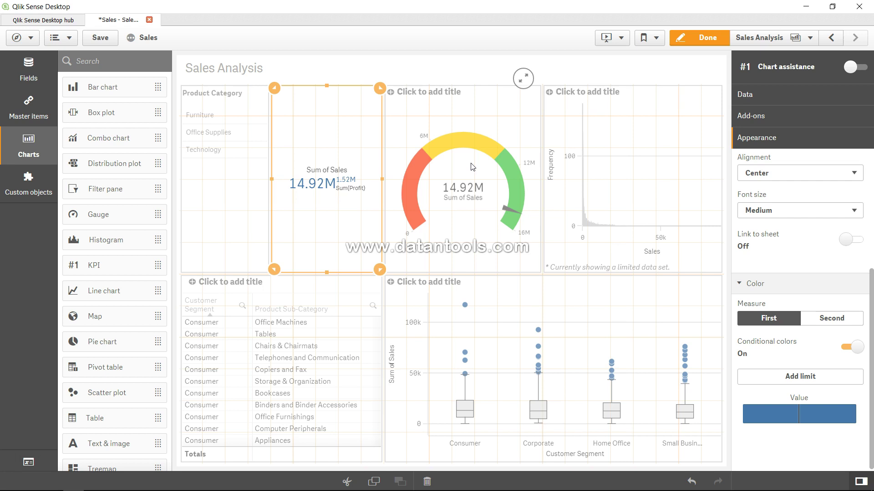
- Create a new sheet titled 'Tutorial' in the Sales app and open it for editing
click(788, 37)
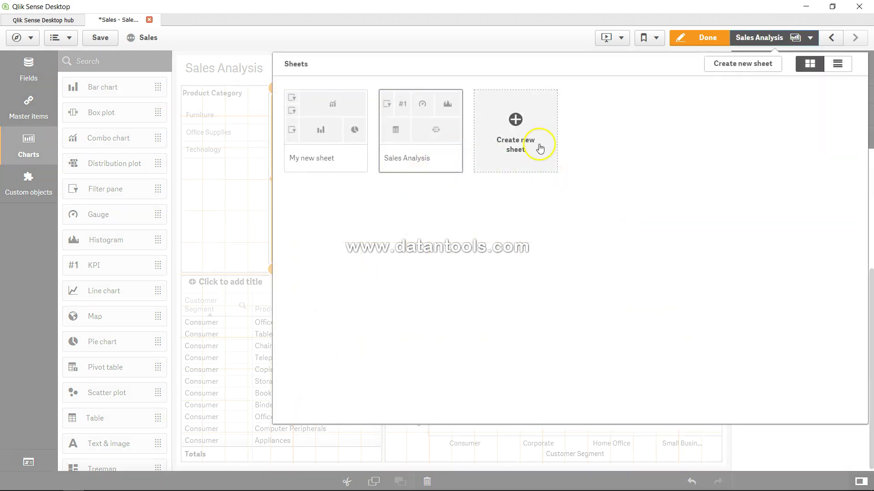
click(538, 137)
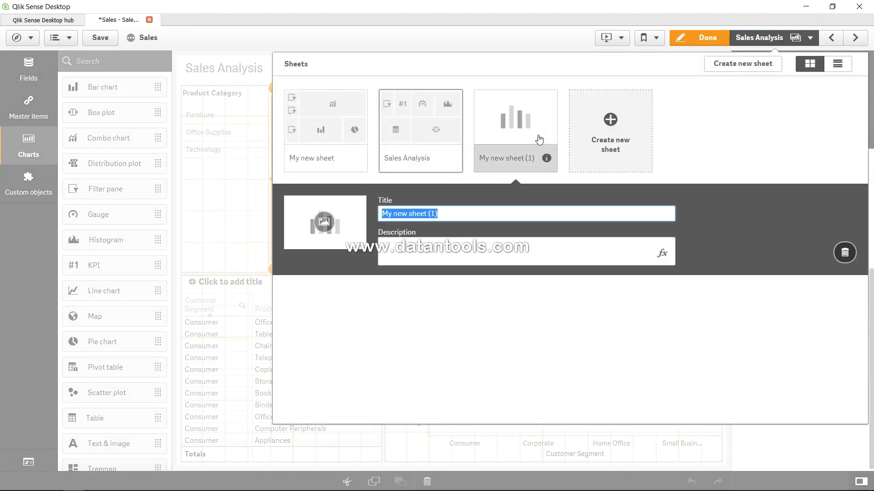
text(Tut)
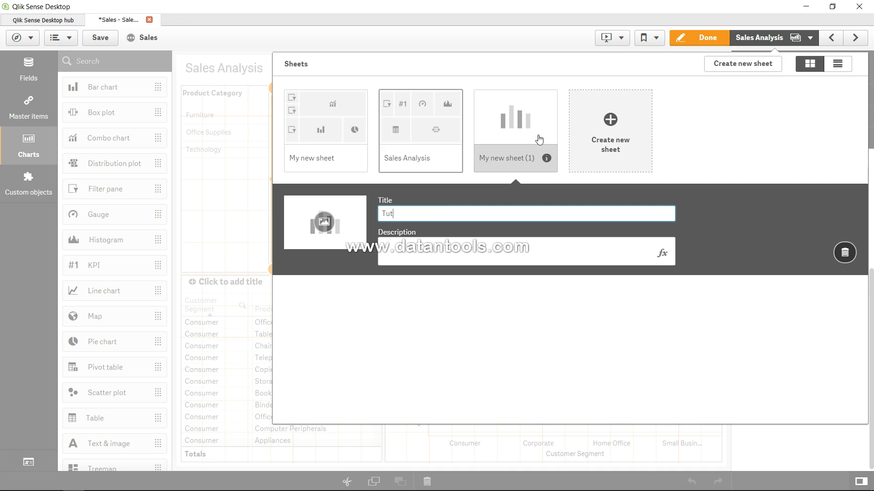
text(orial)
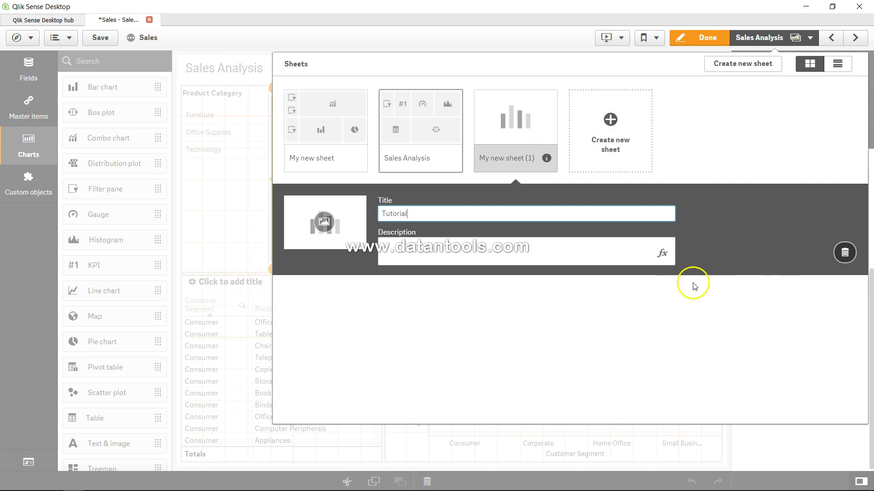
click(687, 293)
click(521, 124)
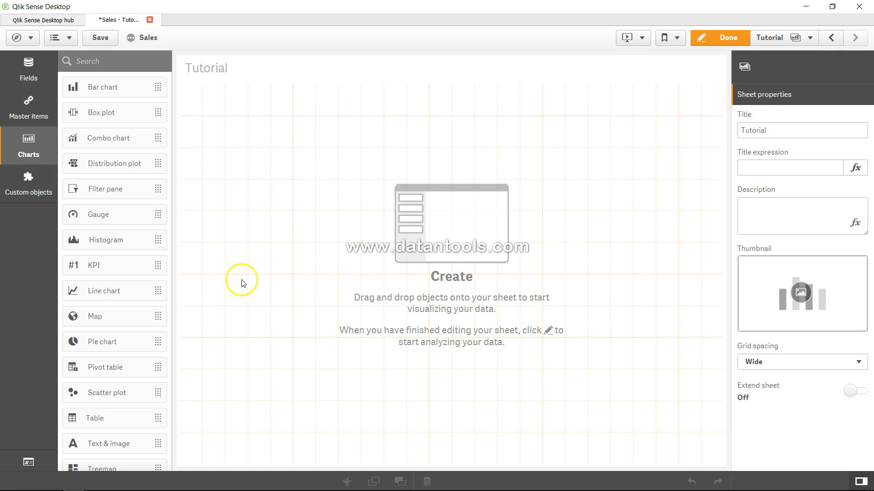
- Place a Map chart on the sheet, shorten it to mid-sheet, and review its Layers, Map settings and Appearance sections
drag(136, 316, 296, 181)
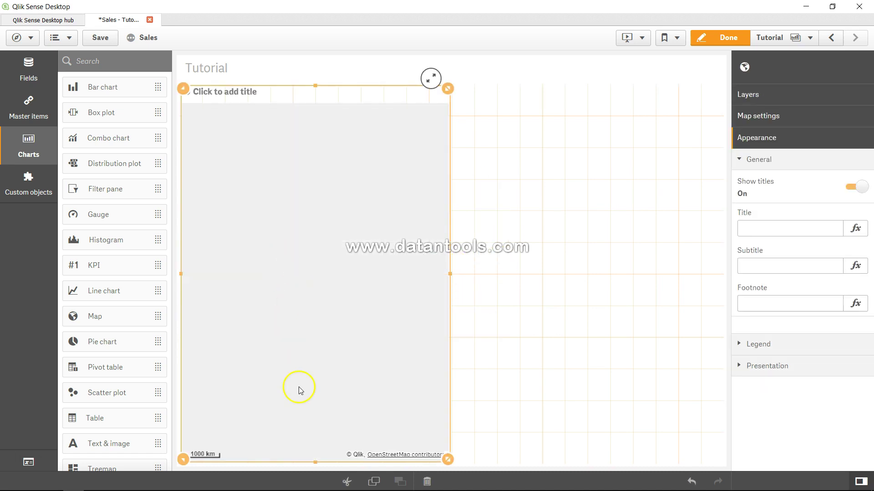
drag(317, 467, 311, 364)
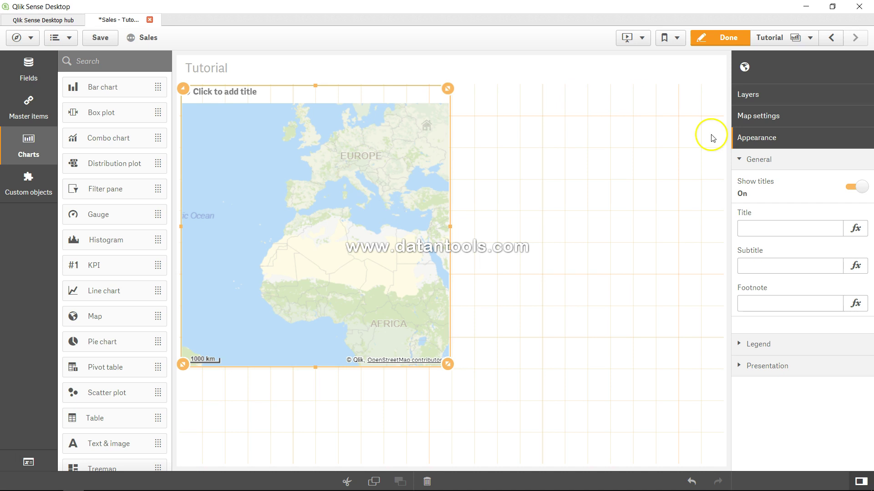
click(763, 97)
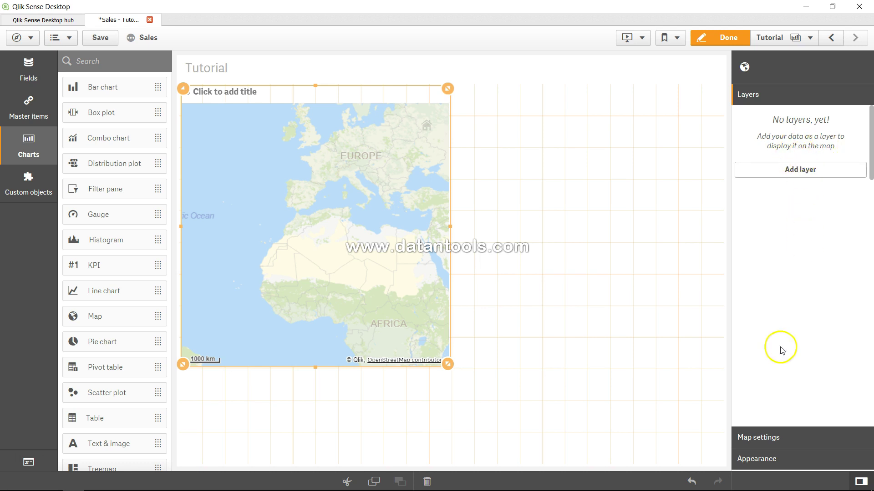
click(779, 436)
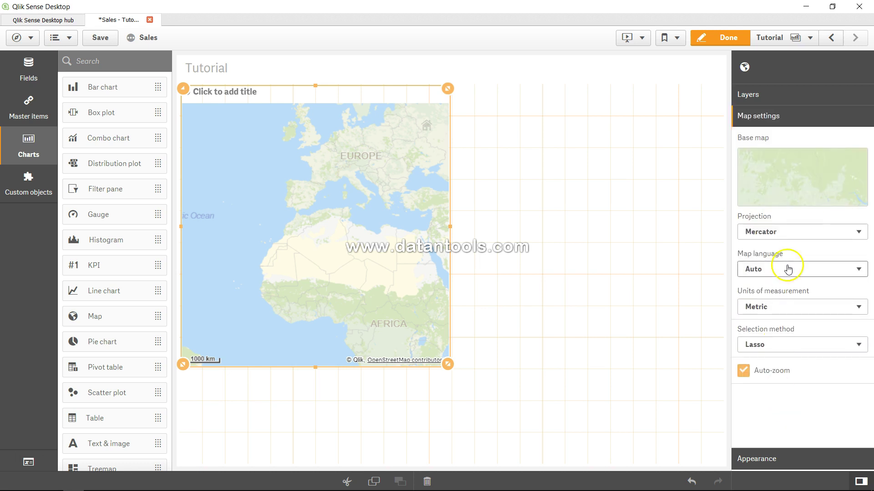
click(801, 458)
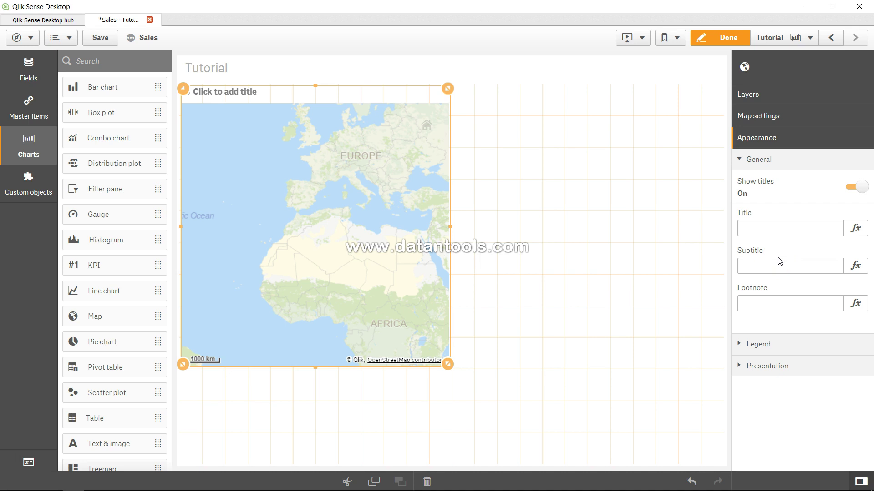
- Add a point layer to the map using the Region dimension
click(790, 100)
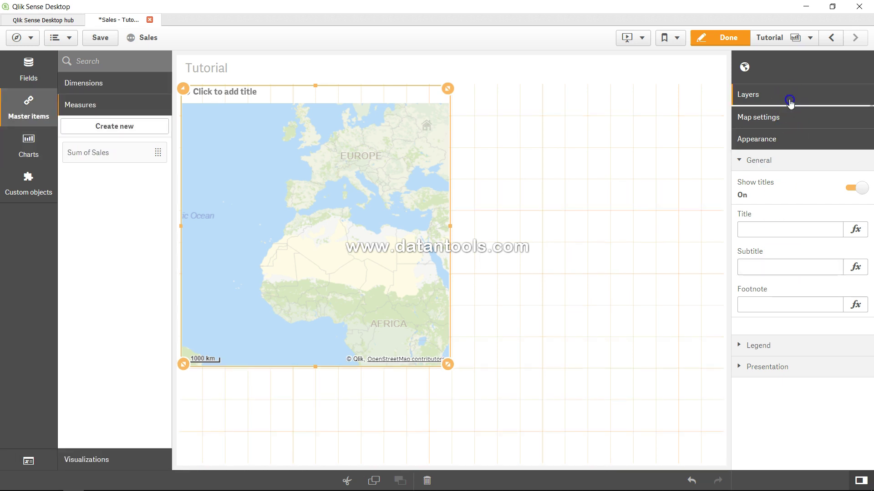
click(794, 170)
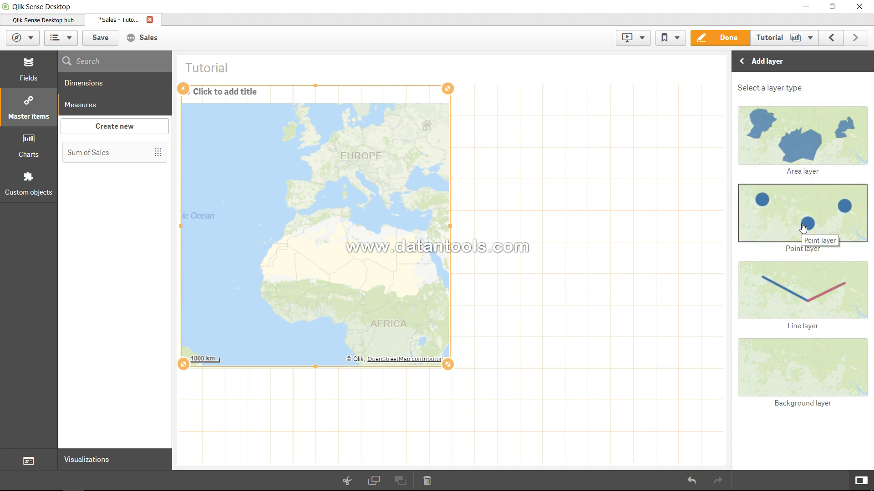
click(803, 227)
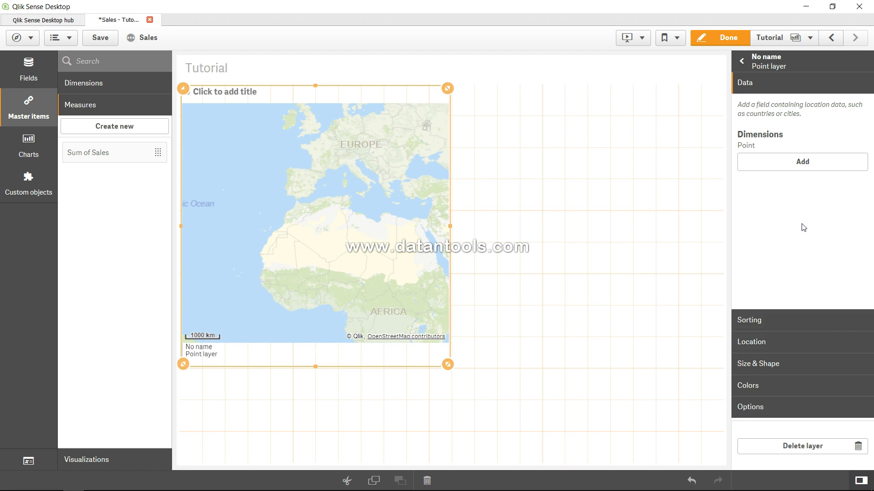
click(802, 170)
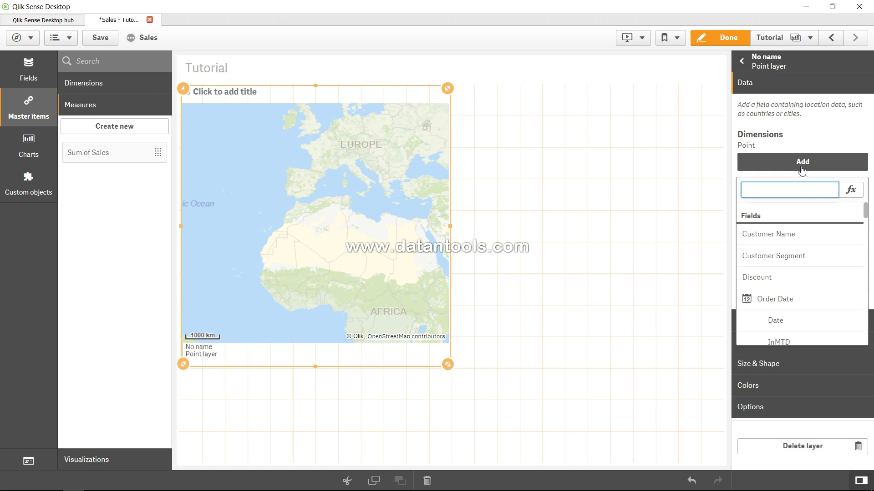
text(Regio)
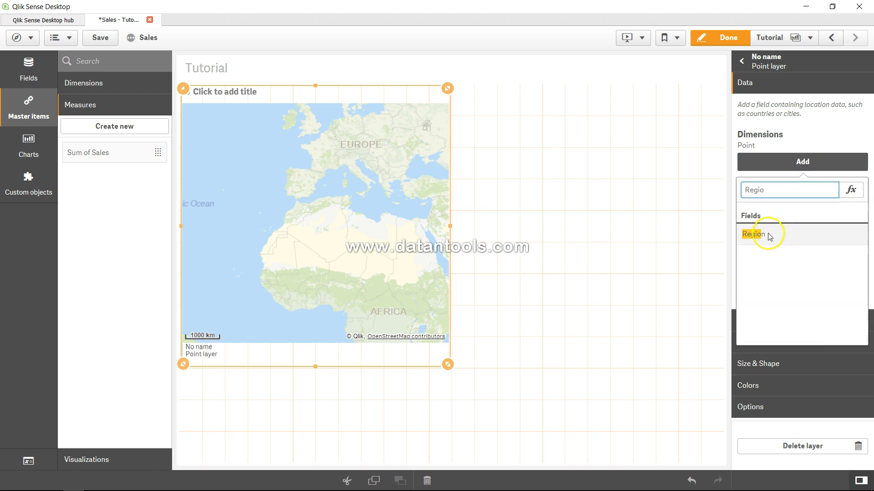
click(766, 235)
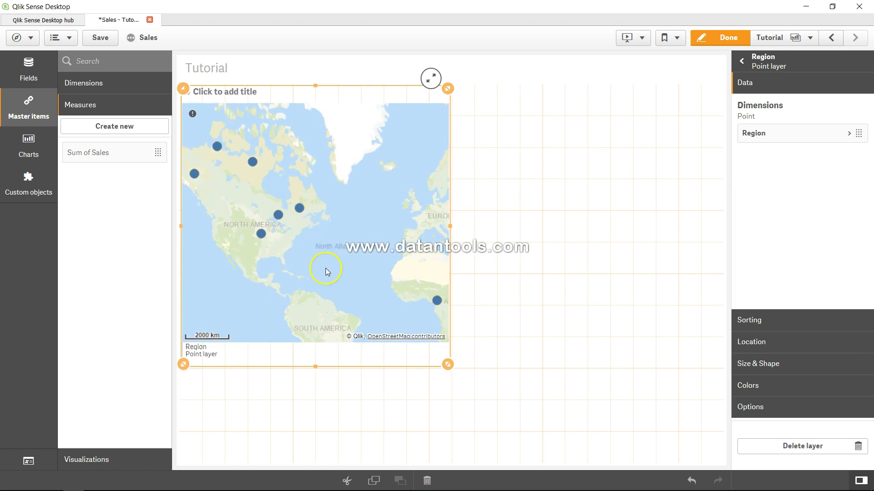
- Reopen the Region point layer's settings and expand its Region dimension details
click(309, 266)
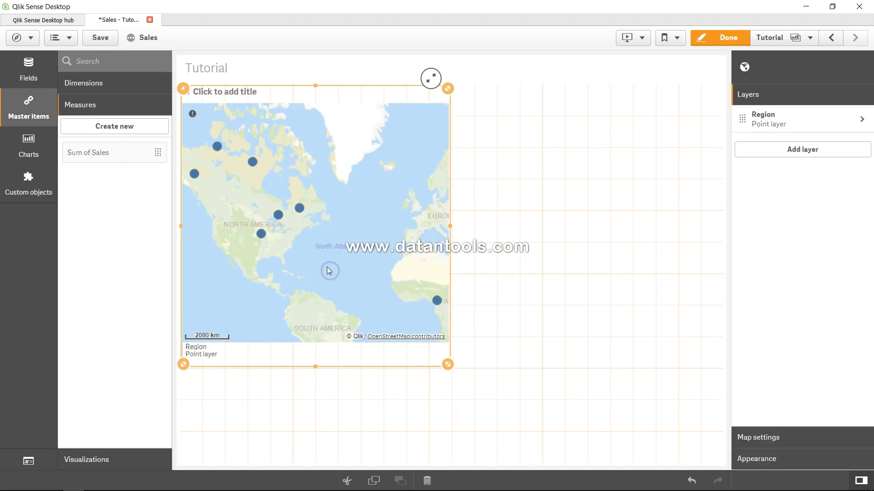
click(218, 153)
click(793, 437)
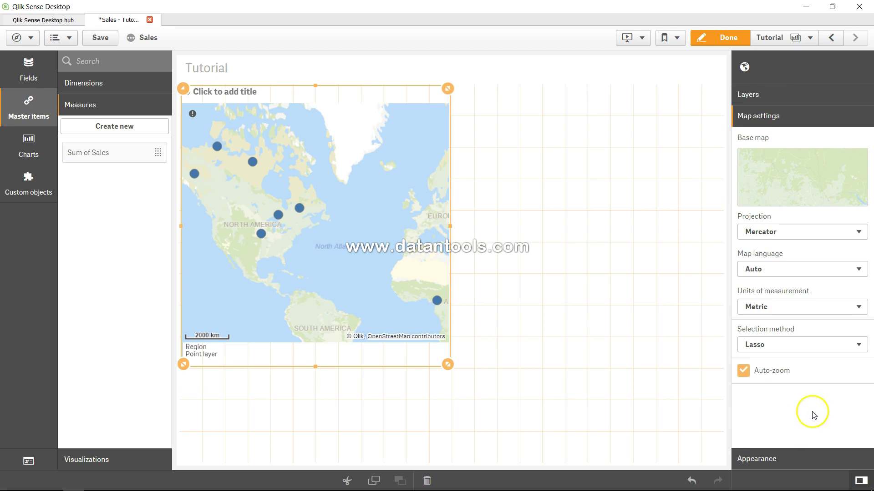
click(809, 94)
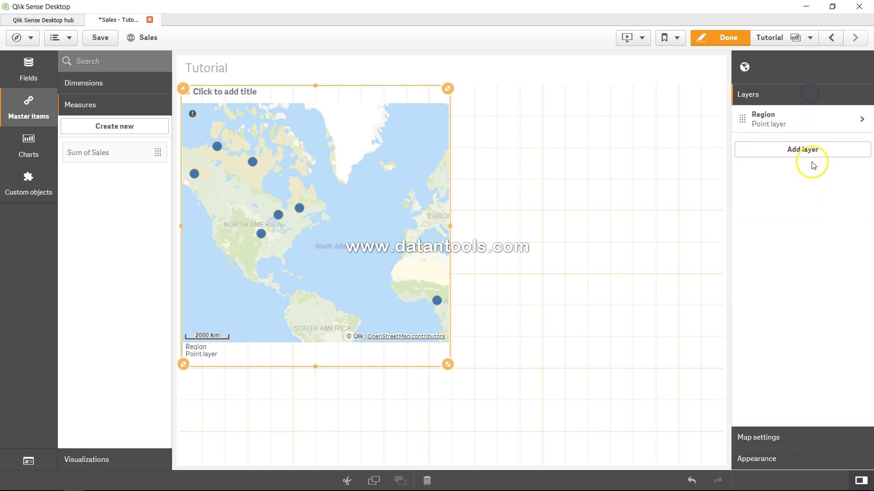
click(857, 120)
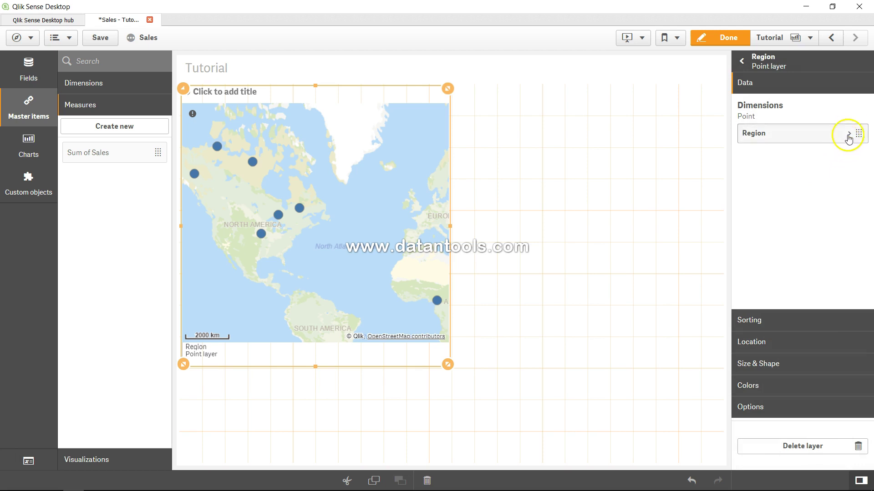
click(847, 134)
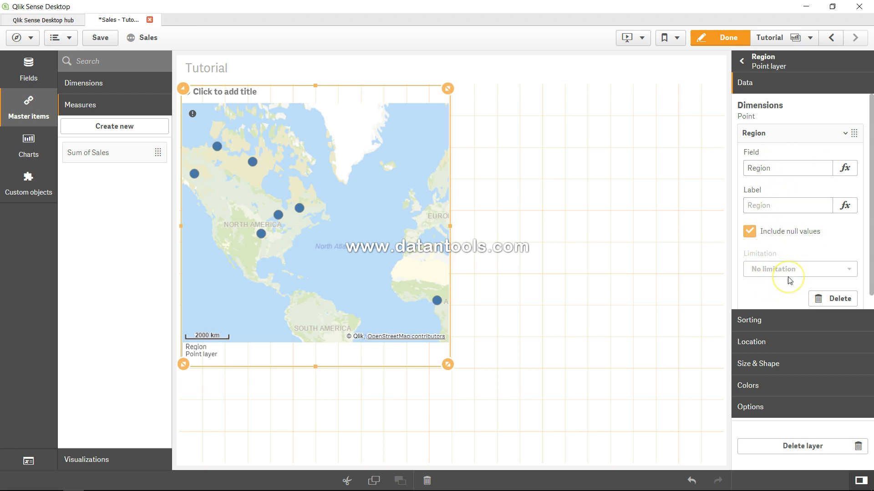
- Size the Region points by Sum of Sales
click(765, 366)
click(803, 189)
click(782, 187)
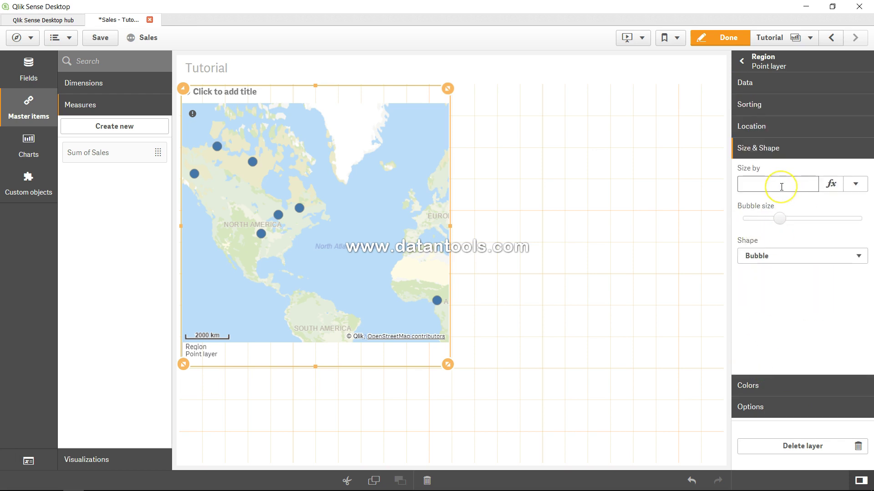
click(782, 186)
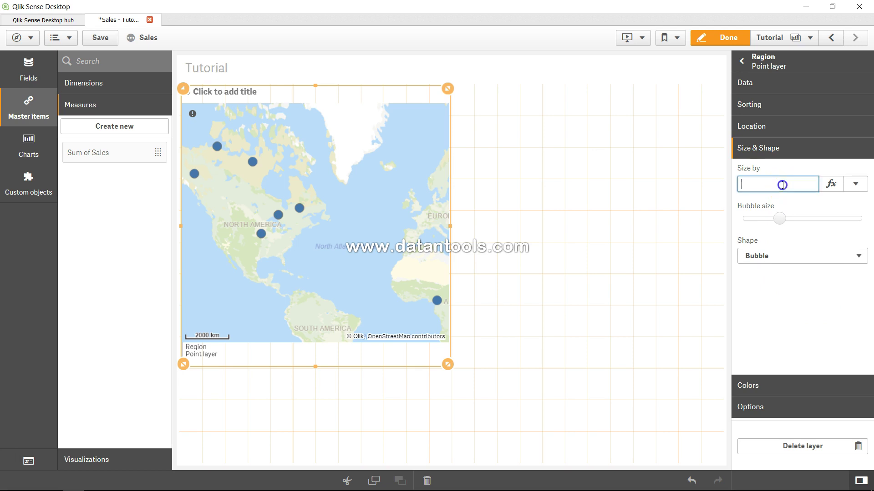
click(856, 184)
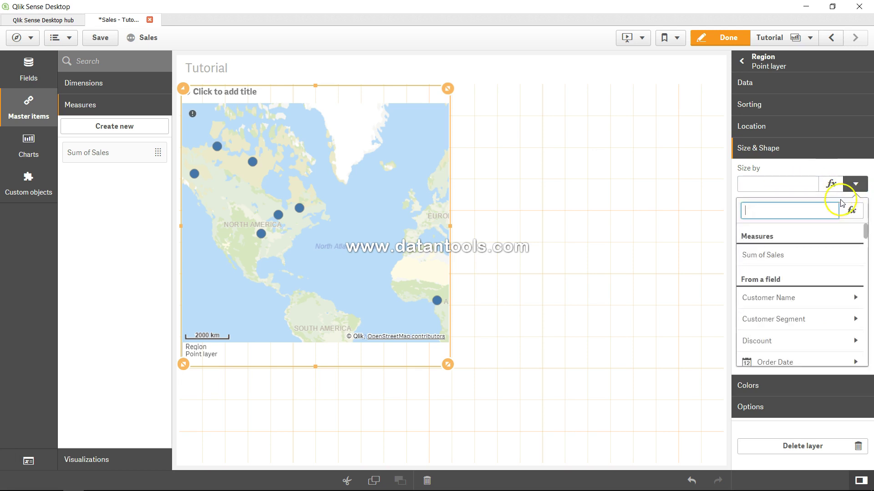
click(796, 259)
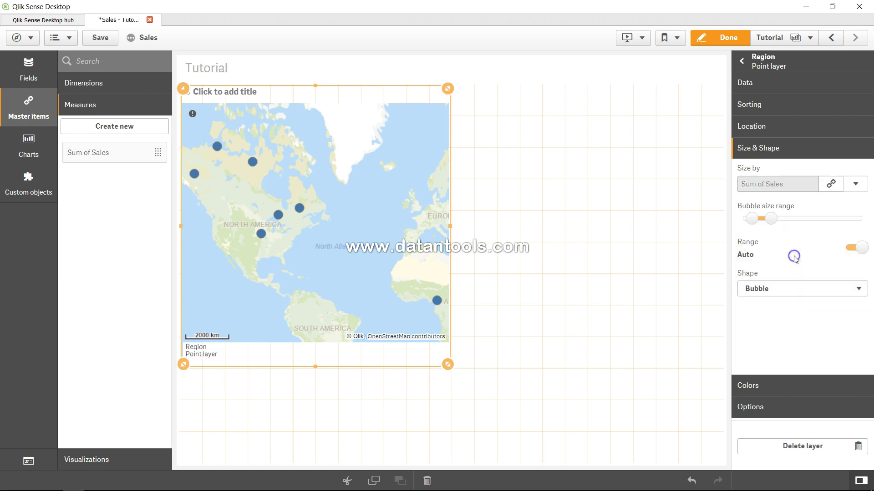
- Widen the bubble size range by enlarging the largest bubble size
click(773, 222)
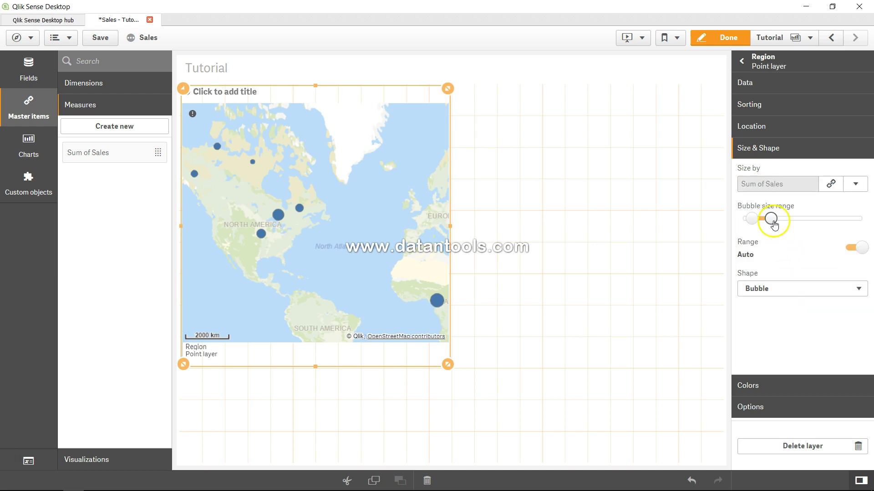
mouse_move(773, 222)
mouse_down()
mouse_move(800, 223)
mouse_move(781, 222)
mouse_up()
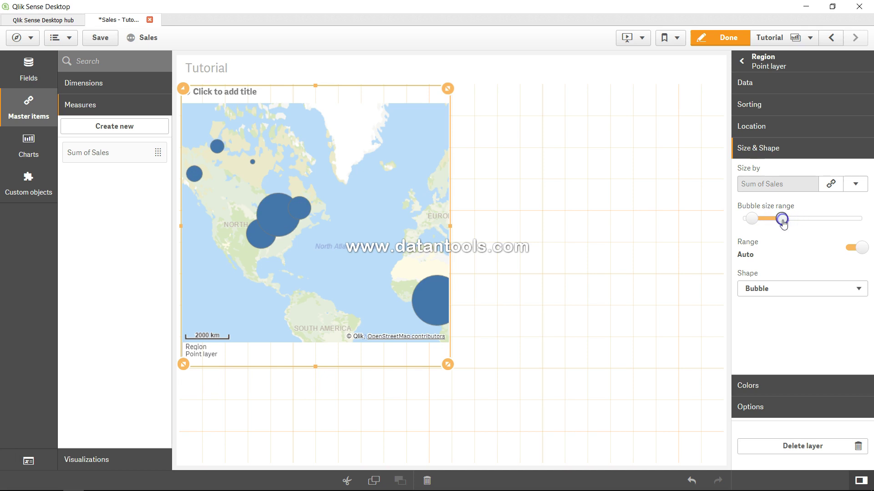
click(781, 221)
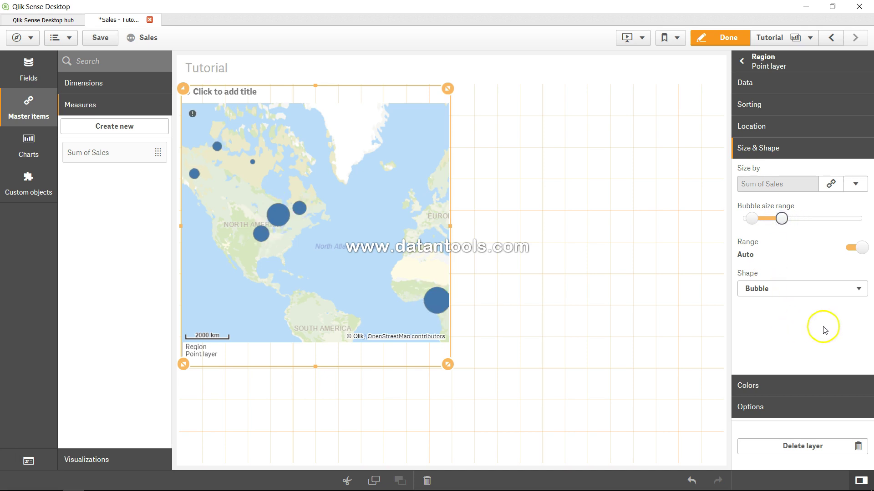
click(834, 290)
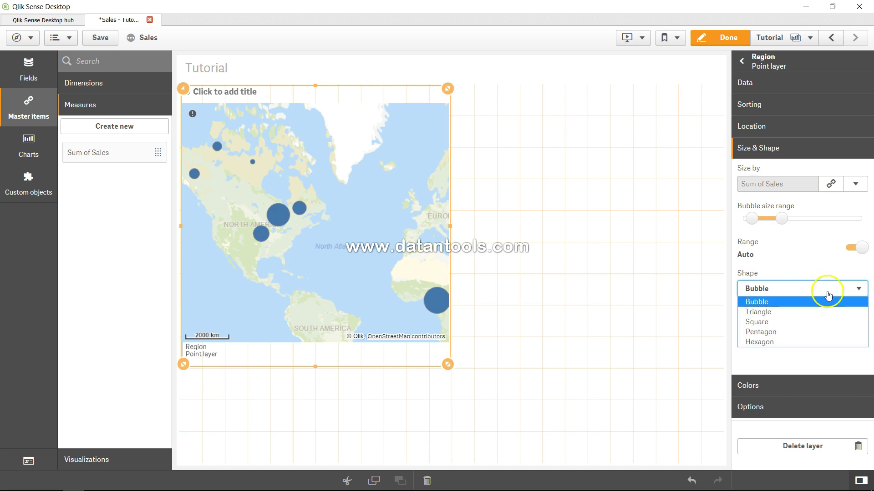
- Change the marker shape to Hexagon, keeping the size range on Auto
click(814, 312)
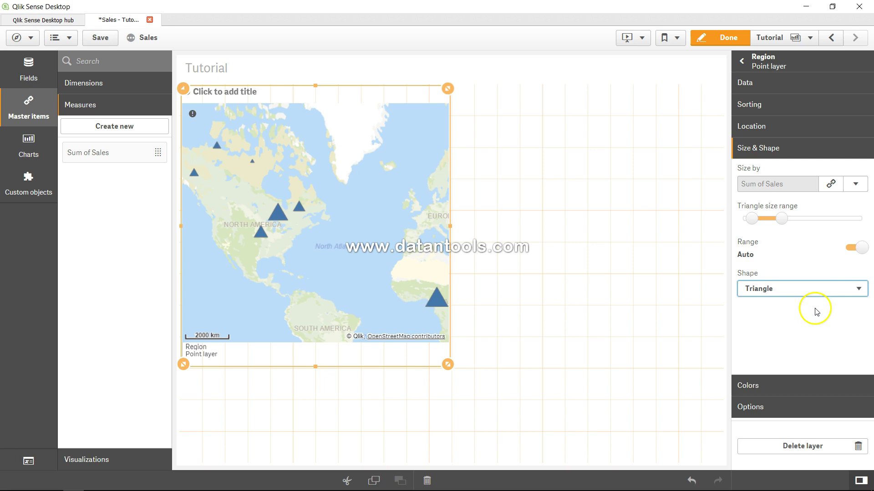
click(817, 290)
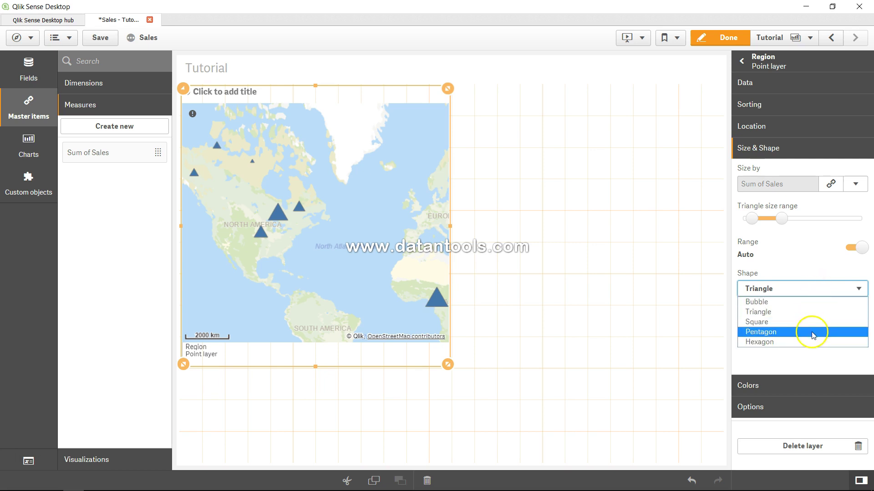
click(813, 342)
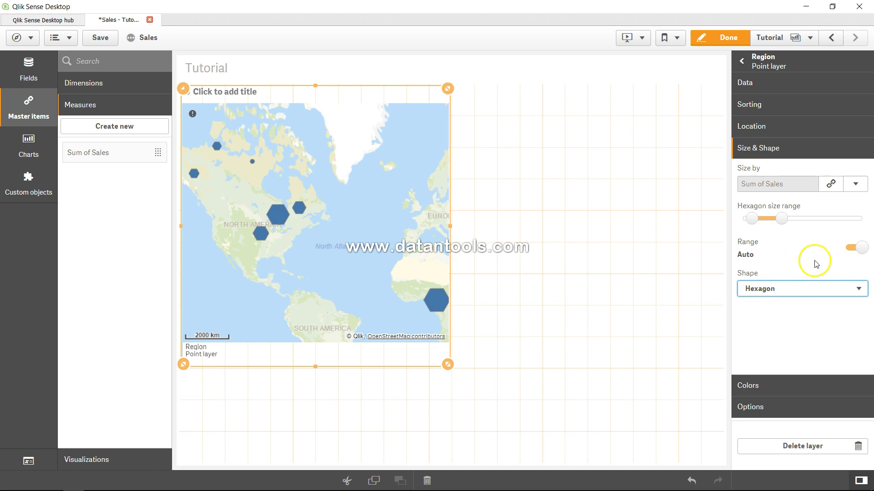
click(854, 249)
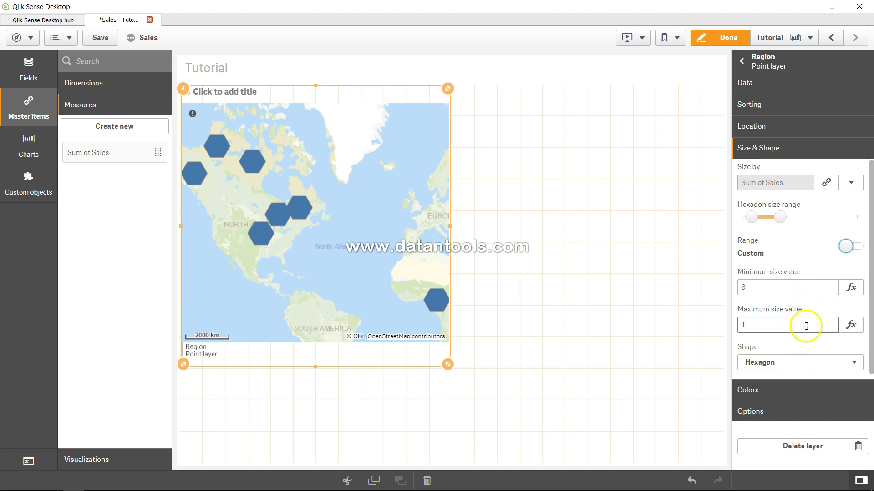
click(855, 249)
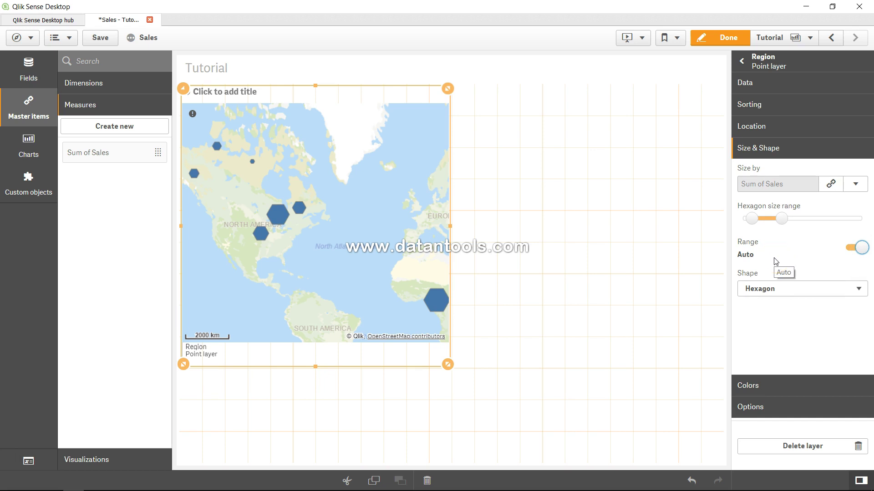
- Switch the layer's colours to Custom, coloured By measure
click(779, 387)
click(831, 292)
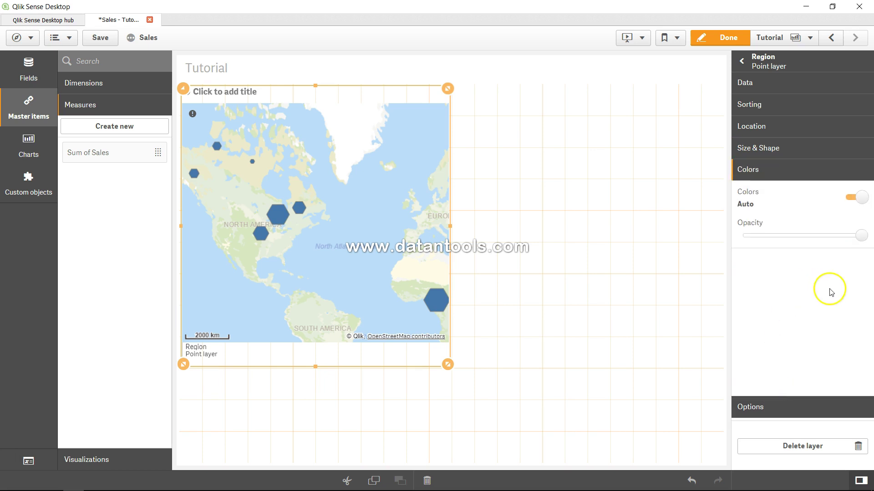
click(847, 198)
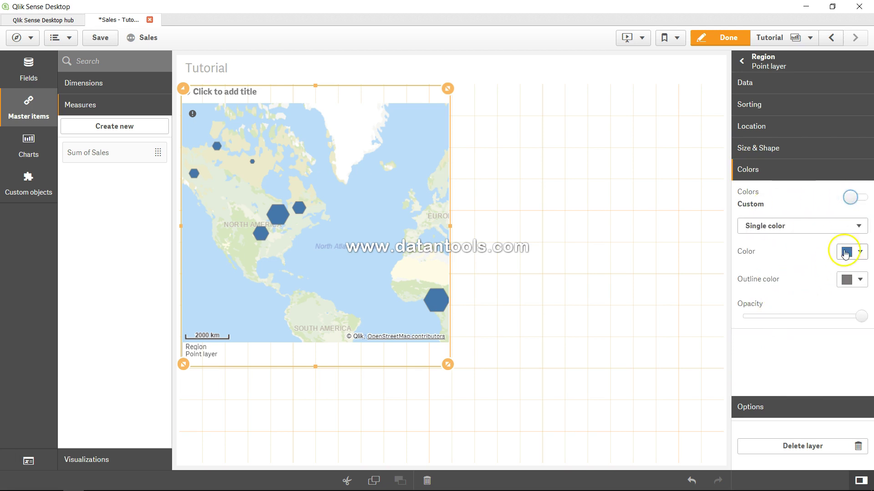
click(850, 236)
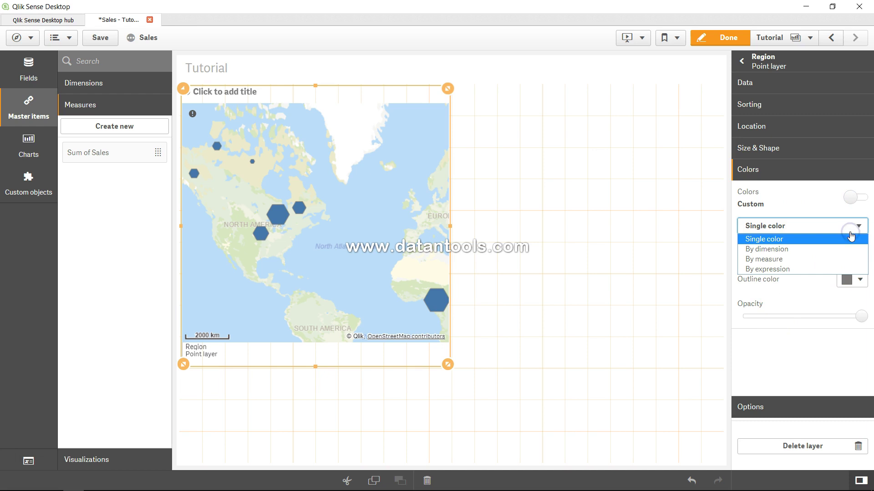
click(792, 260)
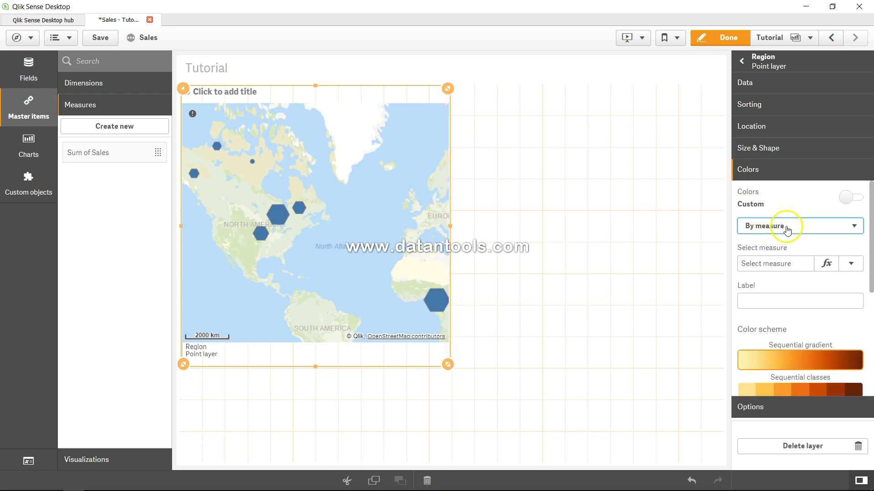
click(841, 270)
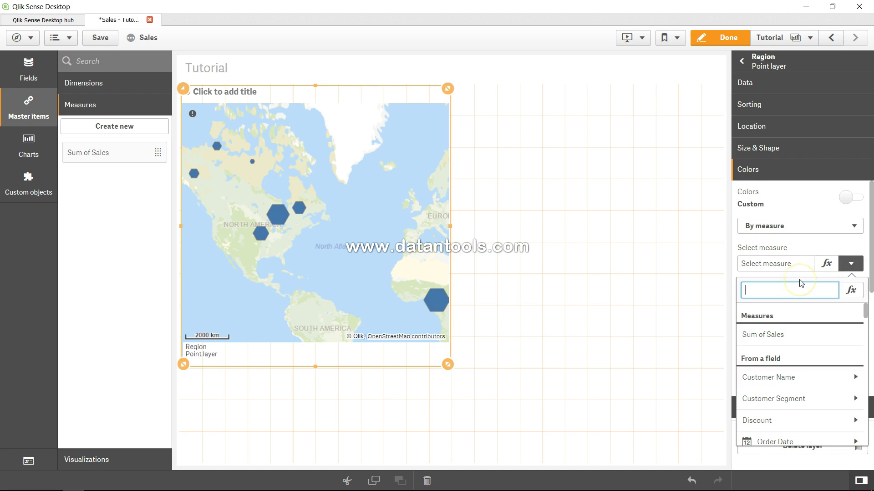
- Colour the hexagons by Sum(Profit), giving a 2.84k–346.87k gradient legend
text(profi)
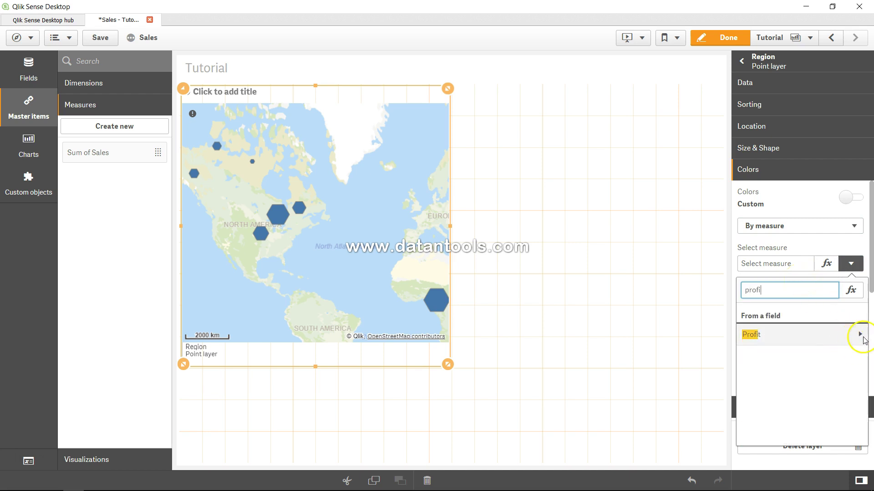
click(858, 335)
click(805, 328)
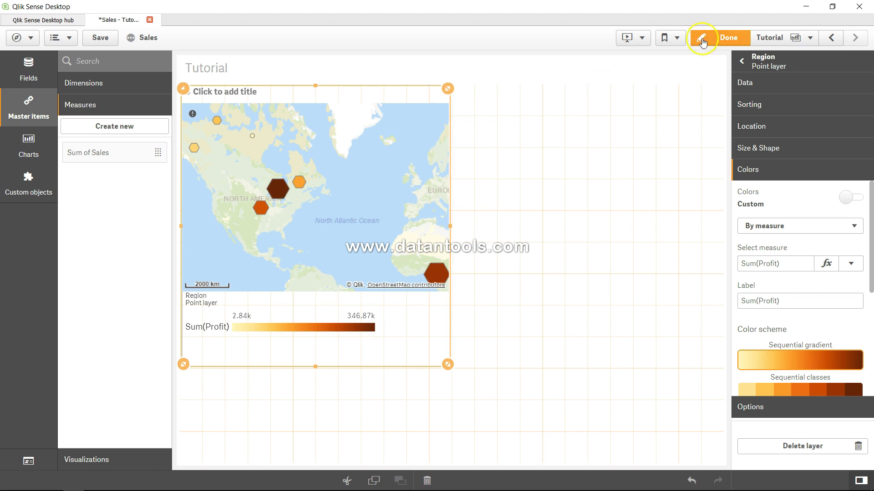
- Finish editing the sheet and check the Ontario and Quebec hexagon value tooltips
click(718, 37)
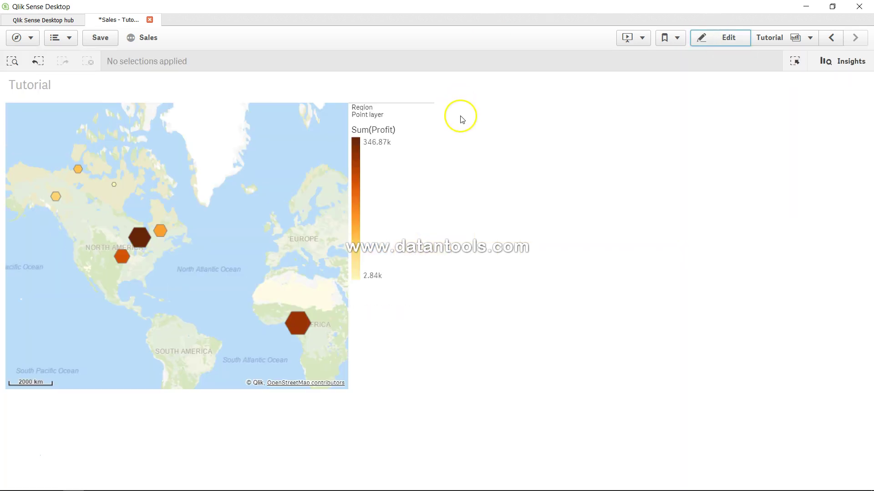
mouse_move(140, 235)
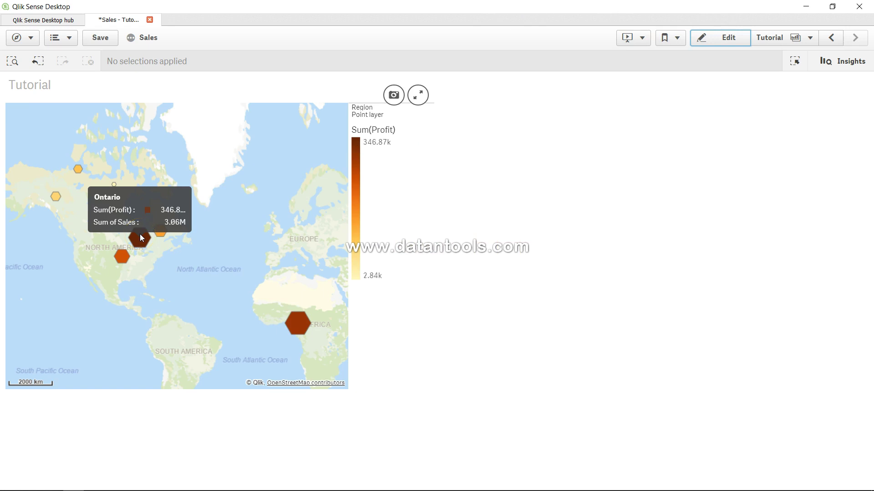
click(217, 297)
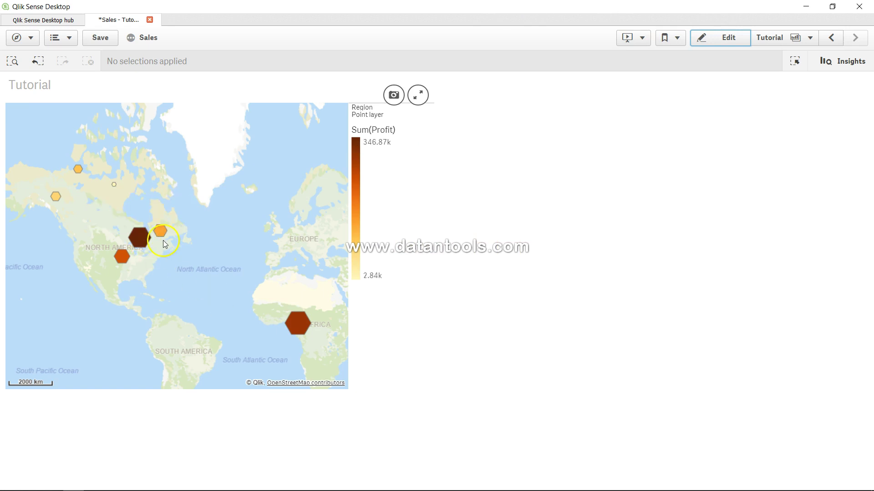
mouse_move(160, 231)
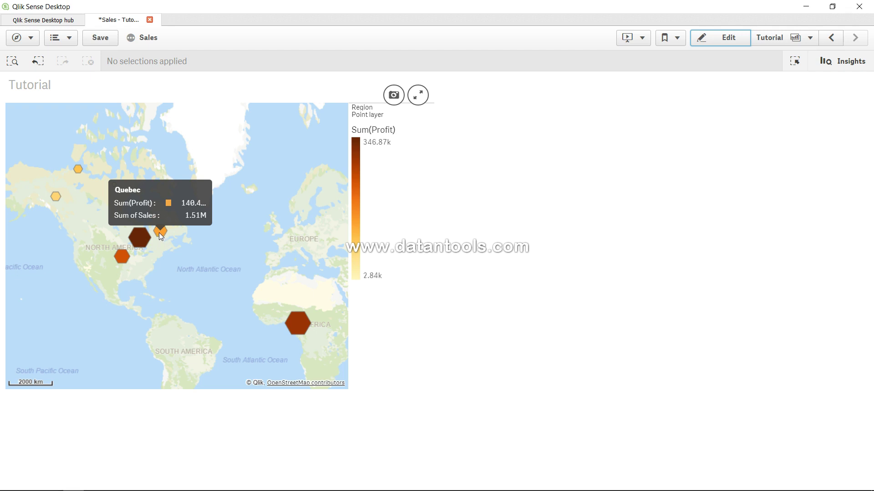
click(218, 271)
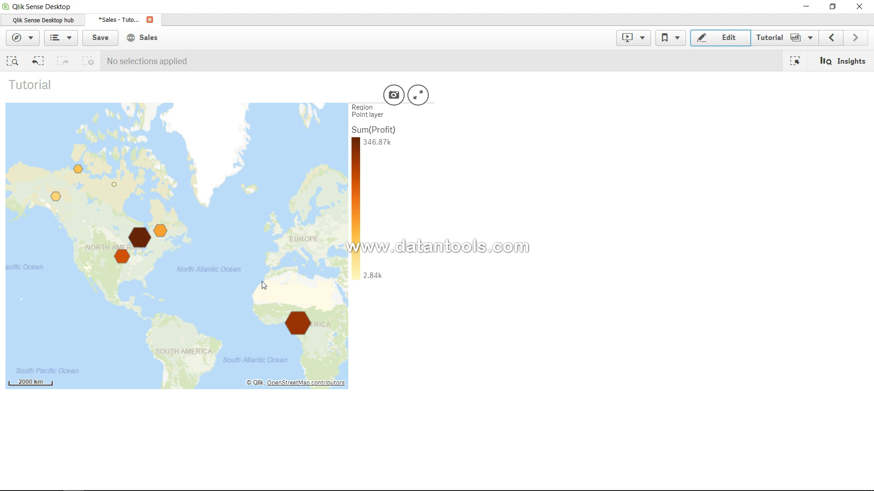
- Return the sheet to edit mode and expand the Region layer's Size & Shape settings
click(726, 37)
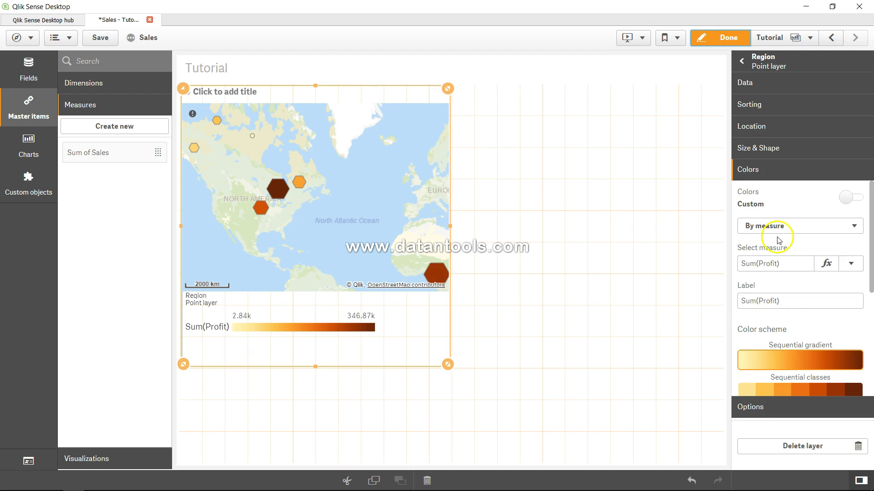
click(769, 155)
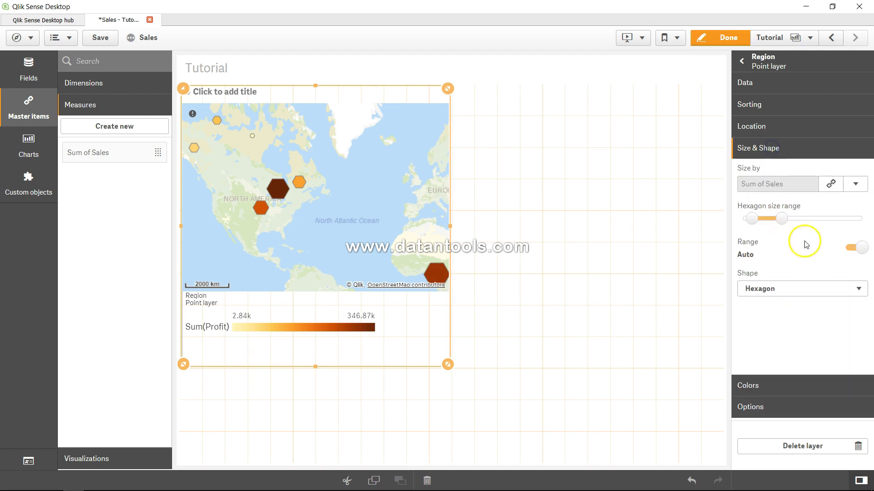